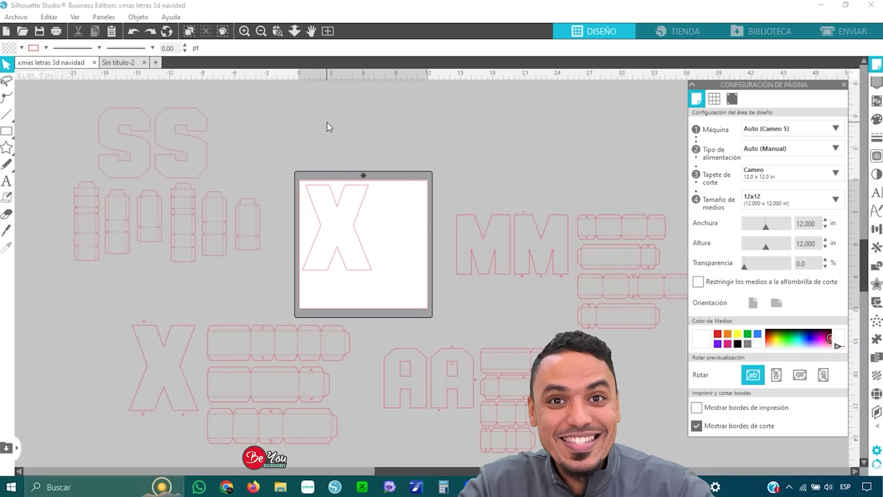
# - Switch to File Explorer and open the cameo 5 folder in Escritorio to reach the pattern images
pyautogui.click(281, 490)
pyautogui.click(45, 78)
pyautogui.click(168, 89)
pyautogui.press('c')
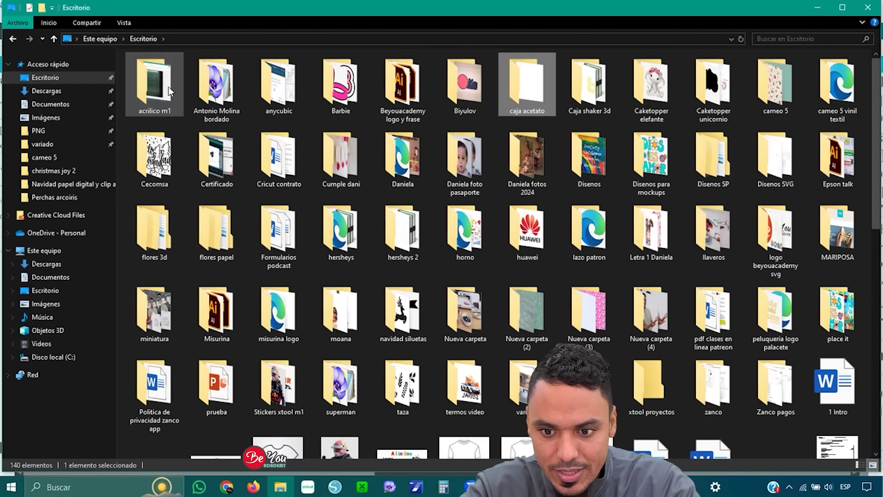
pyautogui.doubleClick(783, 105)
pyautogui.press('Right')
pyautogui.press('Right')
pyautogui.press('Right')
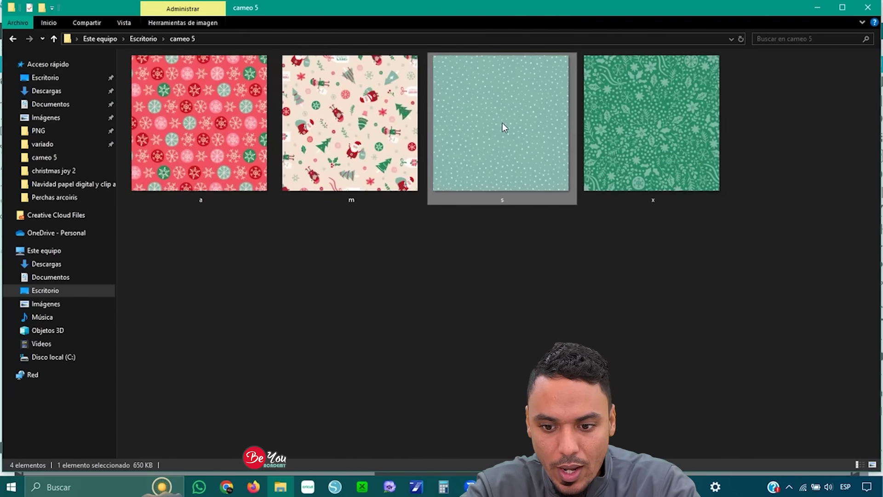
# - Fill the X beside the side strips with the x pattern image and the second S with the s pattern image
pyautogui.click(624, 142)
pyautogui.moveTo(648, 142); pyautogui.dragTo(385, 403)
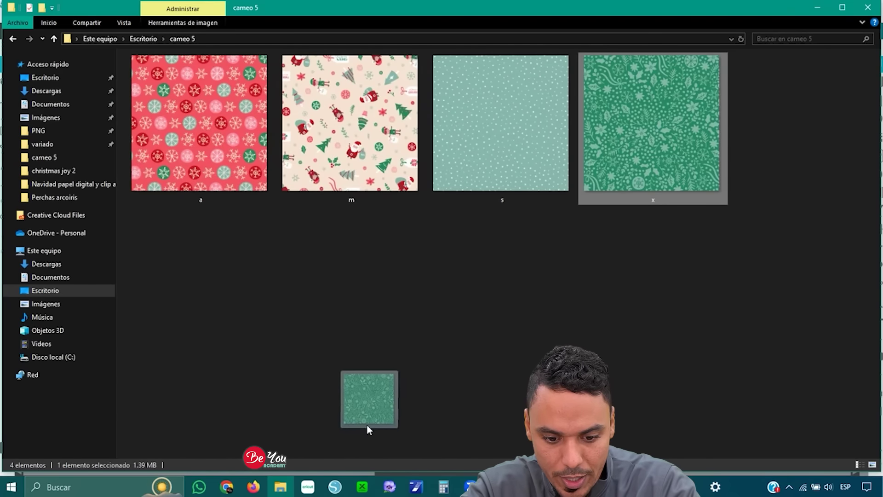
pyautogui.moveTo(340, 488); pyautogui.dragTo(240, 290)
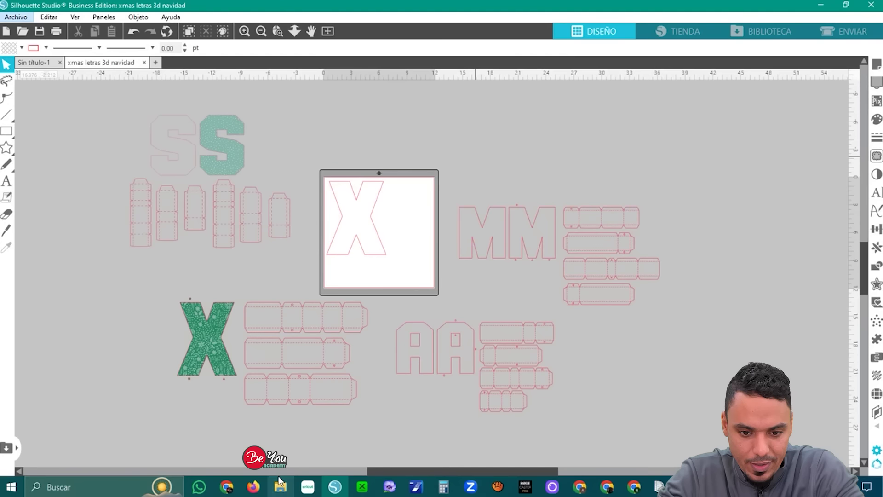
# - Fill the first M with the m pattern image and the first A with the a pattern image from the cameo 5 folder
pyautogui.click(281, 487)
pyautogui.moveTo(400, 405); pyautogui.dragTo(482, 249)
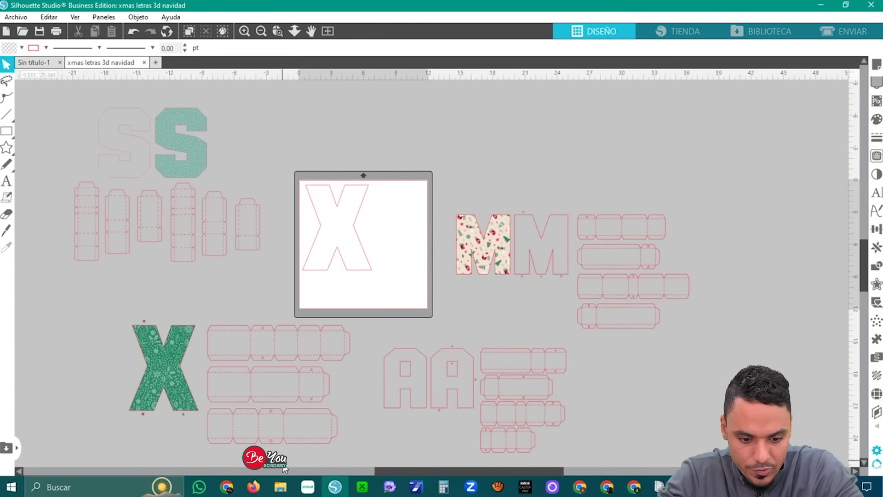
pyautogui.click(281, 486)
pyautogui.moveTo(207, 138); pyautogui.dragTo(415, 390)
pyautogui.scroll(5, 416, 391)
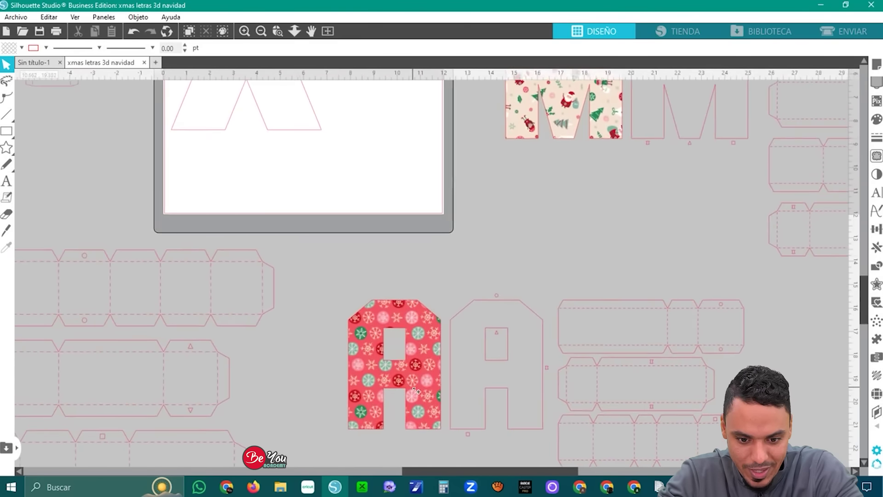
pyautogui.scroll(-5, 416, 391)
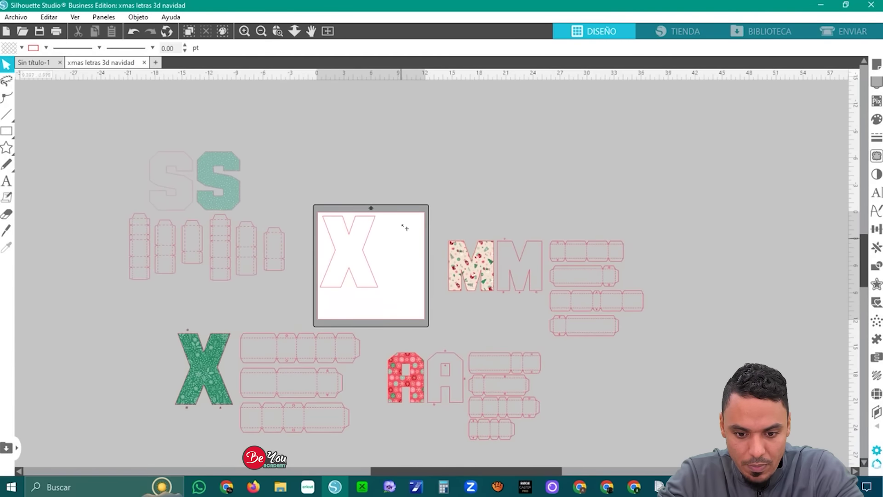
# - Move the M and A letter sets and the X set with its strips farther away from the mat
pyautogui.moveTo(426, 368); pyautogui.dragTo(572, 376)
pyautogui.moveTo(409, 439); pyautogui.dragTo(84, 350)
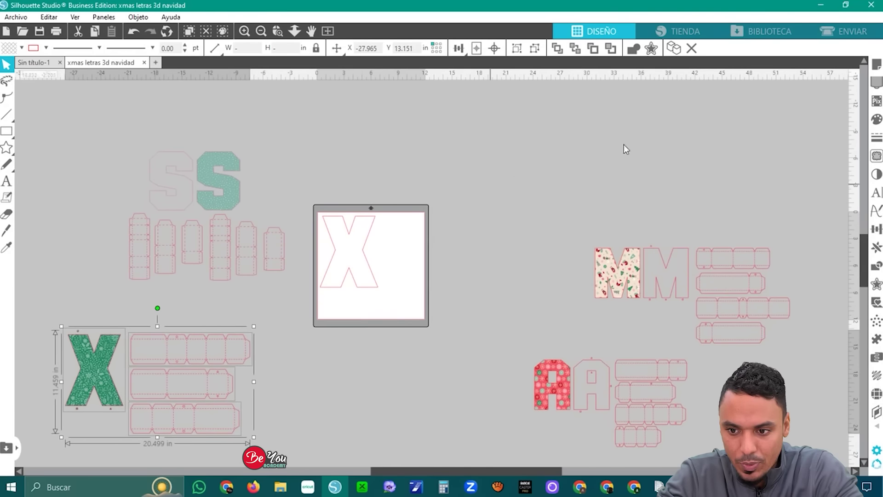
# - Set the cutting mat in the page setup to Cameo 12.0 x 24.0 in
pyautogui.click(877, 65)
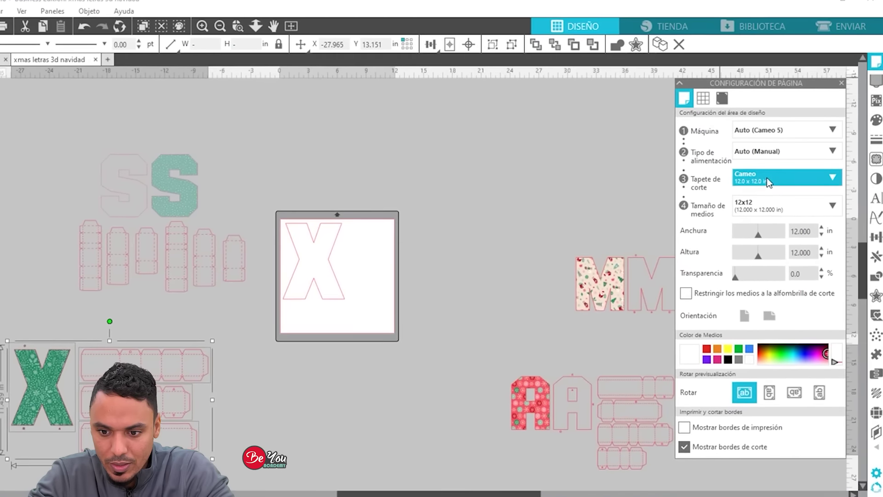
pyautogui.click(766, 181)
pyautogui.click(778, 278)
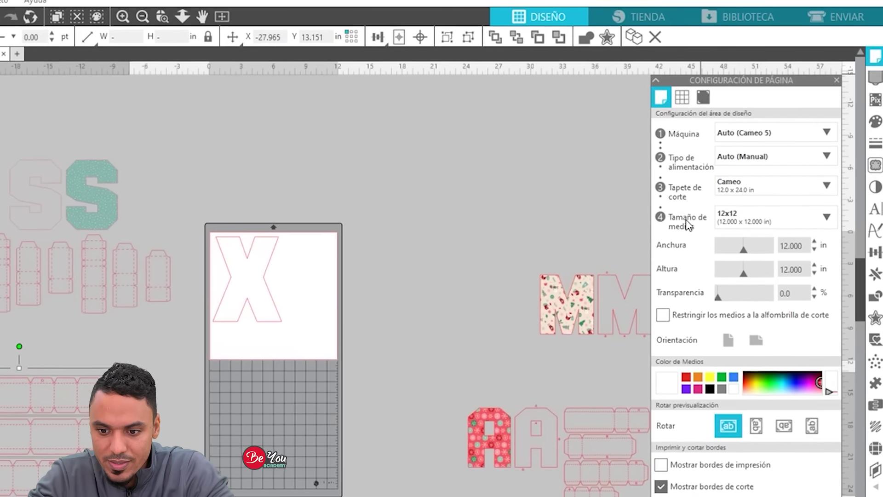
# - Set a custom media size of 11 in width and 17 in height
pyautogui.click(759, 221)
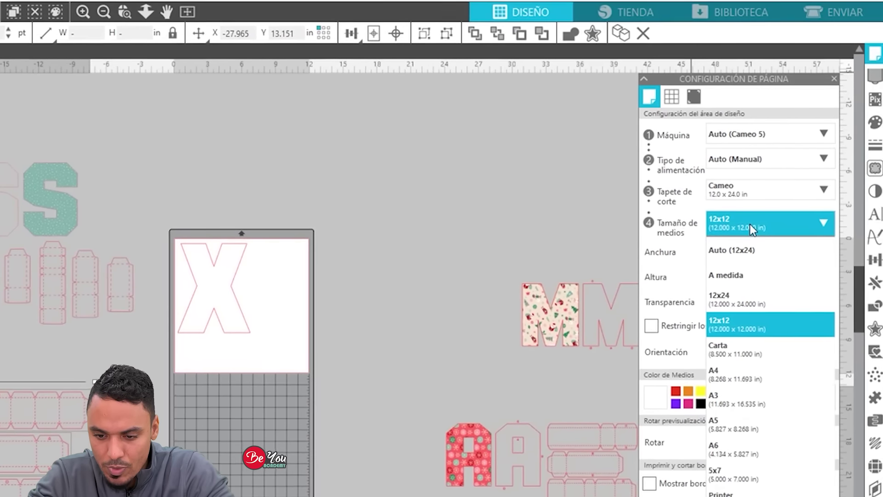
pyautogui.click(757, 226)
pyautogui.click(787, 261)
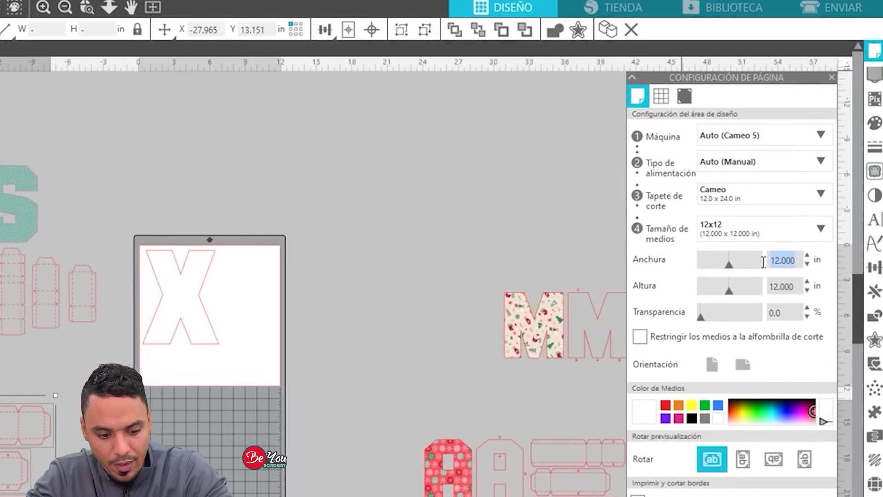
pyautogui.write('11')
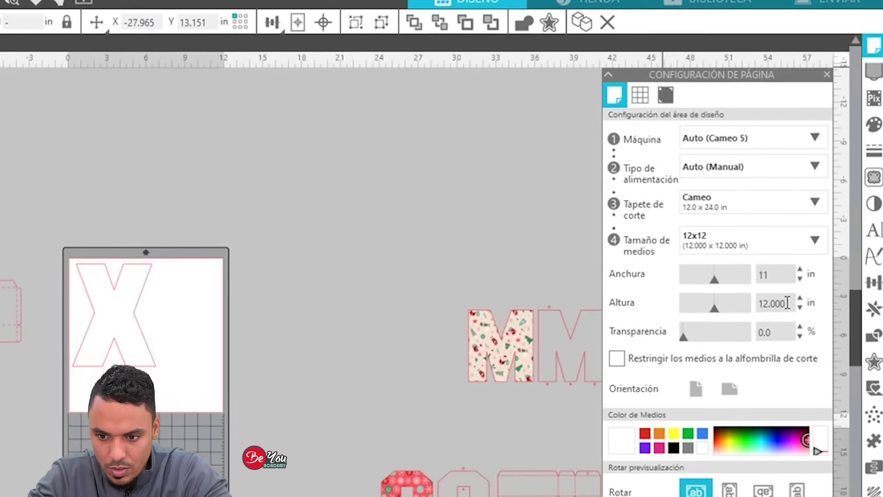
pyautogui.press('Return')
pyautogui.click(761, 302)
pyautogui.write('17')
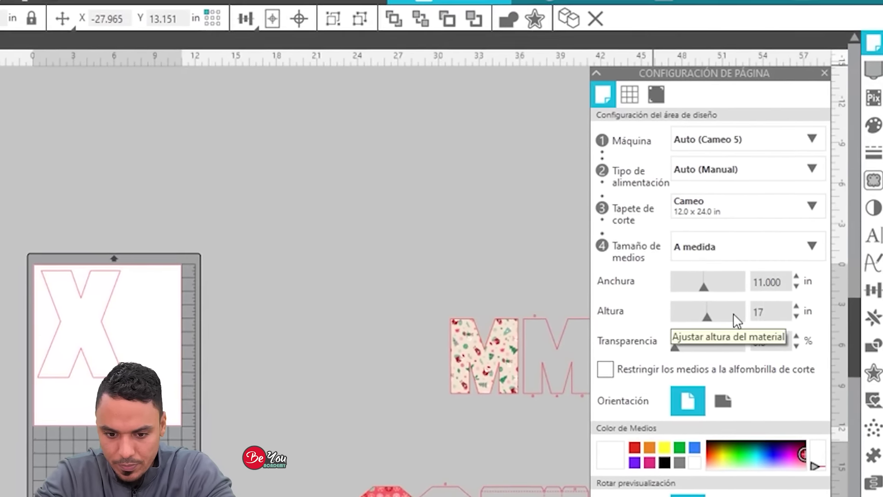
pyautogui.press('Return')
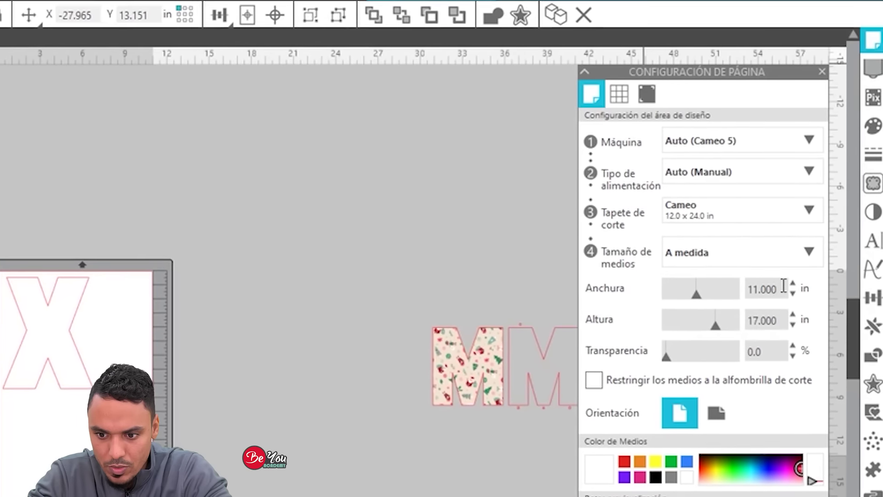
# - Set the media width to 11.7 in and height to 16.5 in, and move the plain X outline off the page above the mat
pyautogui.click(773, 294)
pyautogui.write('11.700')
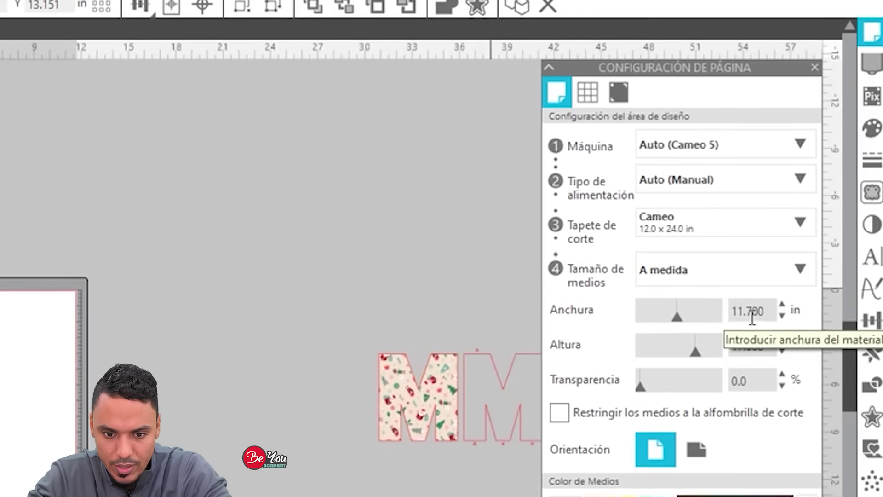
pyautogui.click(732, 354)
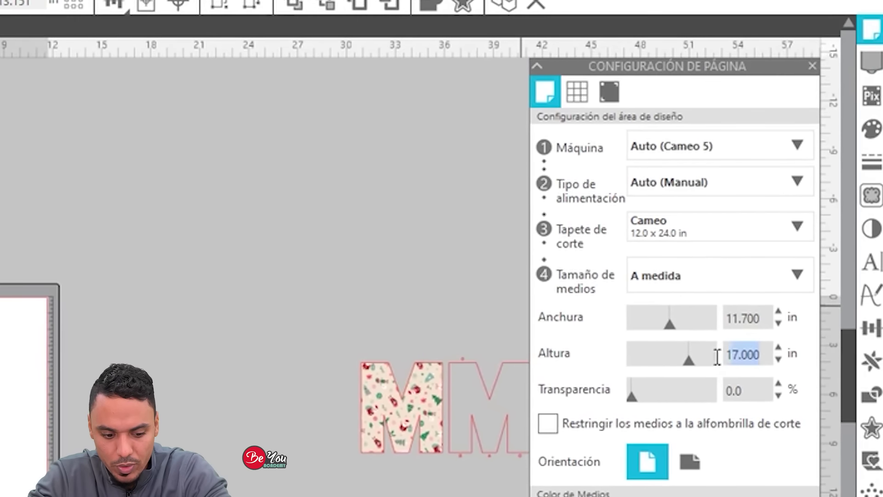
pyautogui.write('16.500')
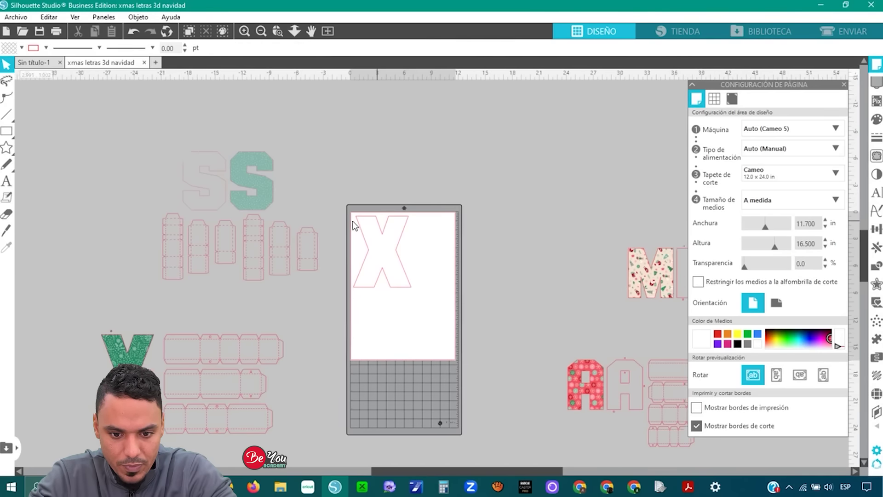
pyautogui.hscroll(2, 388, 226)
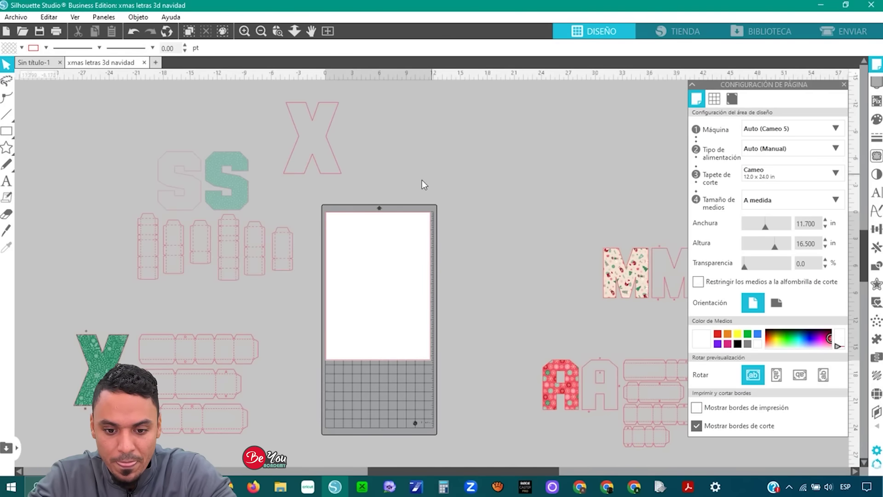
# - Turn on the registration marks for the page
pyautogui.click(732, 99)
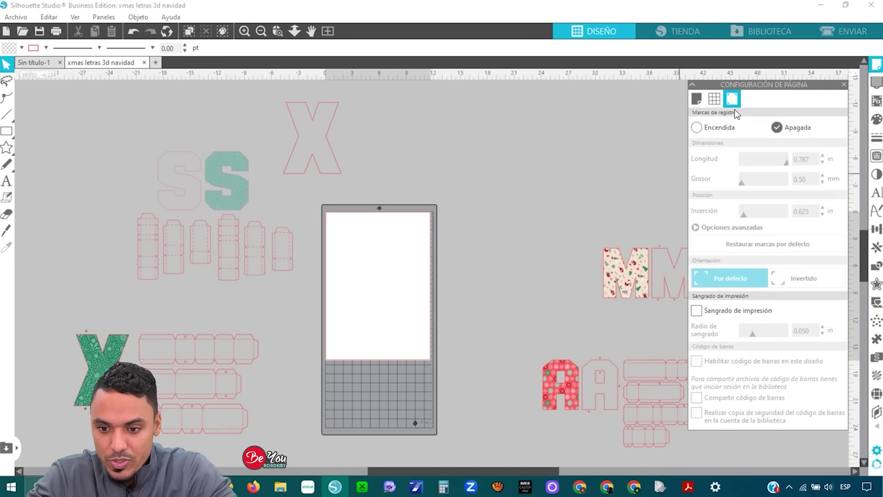
pyautogui.click(728, 131)
pyautogui.hscroll(-1, 261, 204)
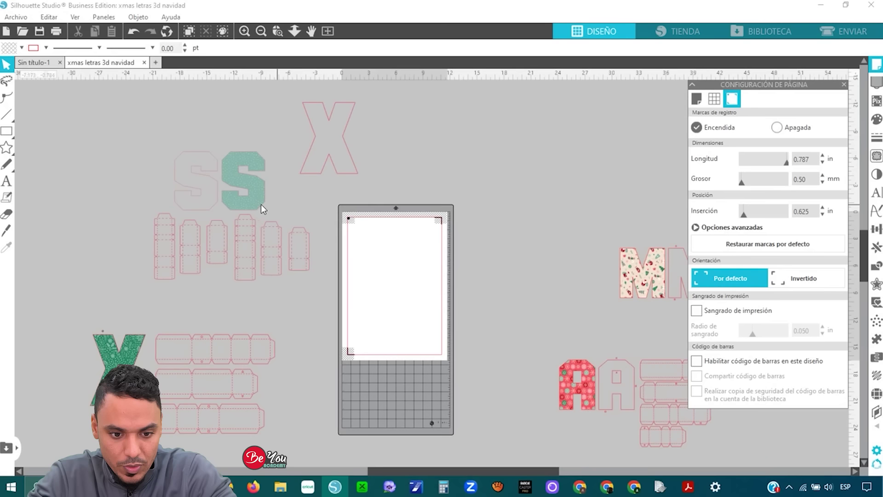
# - Enlarge both S letters together with their side strips proportionally
pyautogui.moveTo(118, 122); pyautogui.dragTo(275, 261)
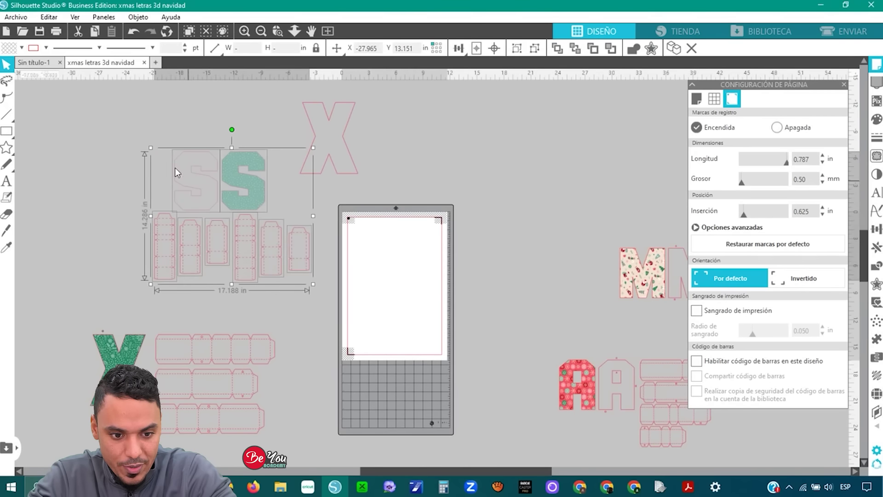
pyautogui.moveTo(150, 147); pyautogui.dragTo(105, 110)
pyautogui.scroll(-1, 552, 346)
# - Enlarge both A letters with their side strips proportionally and move them down, clear of the M set
pyautogui.click(573, 382)
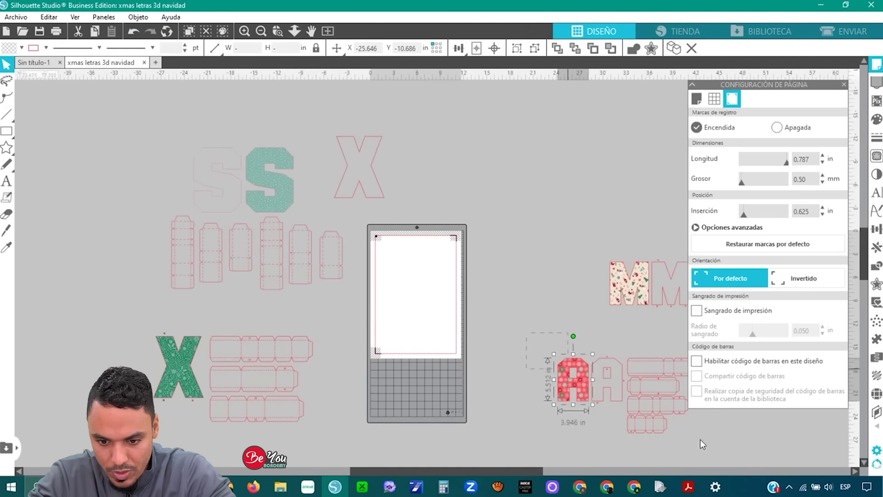
pyautogui.moveTo(700, 444); pyautogui.dragTo(597, 368)
pyautogui.moveTo(554, 318); pyautogui.dragTo(483, 279)
pyautogui.moveTo(508, 333); pyautogui.dragTo(508, 391)
pyautogui.scroll(-2, 612, 258)
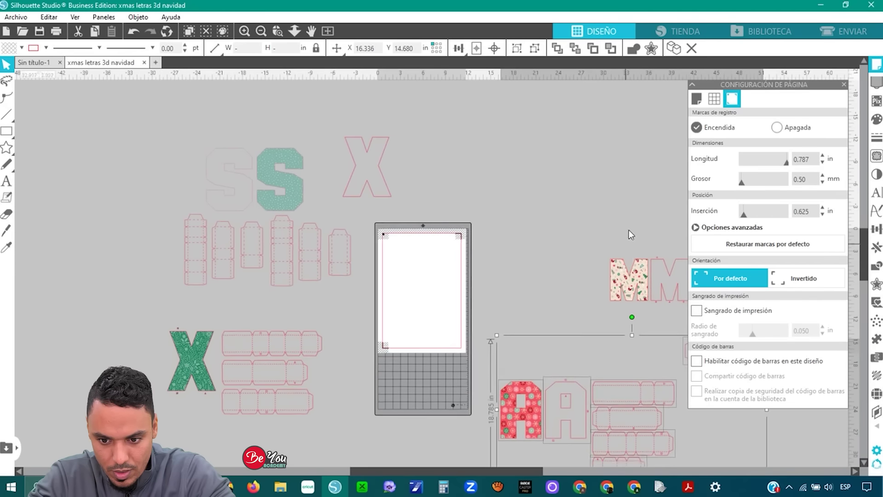
# - Enlarge the M letters with their side strips proportionally to about 27.2 in wide and 17.7 in high
pyautogui.moveTo(569, 210); pyautogui.dragTo(739, 341)
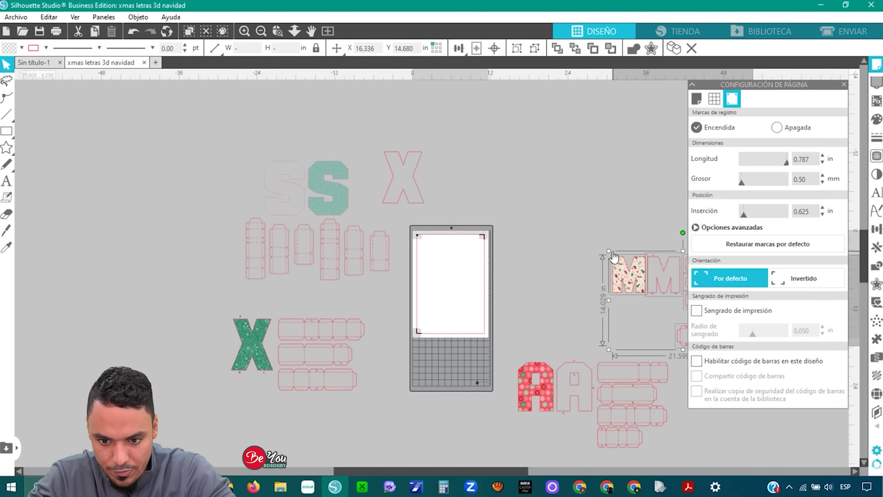
pyautogui.moveTo(611, 252); pyautogui.dragTo(574, 224)
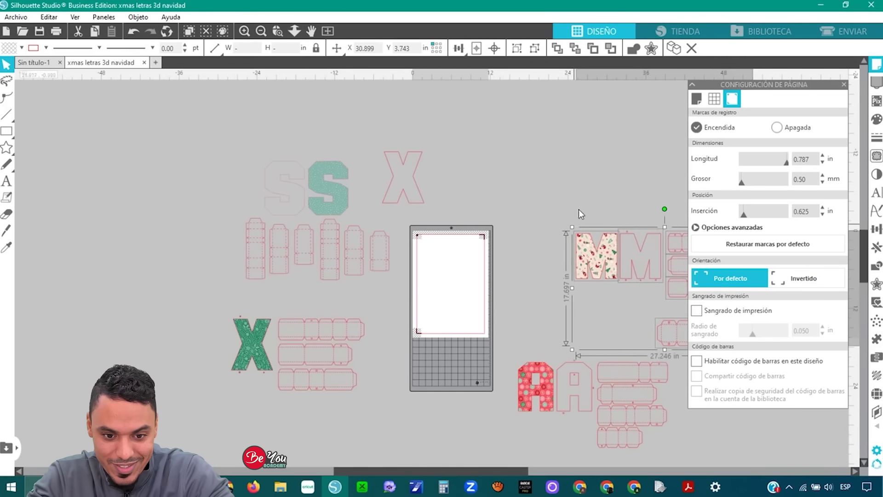
# - Move the patterned M onto the upper part of the page and rotate it 90 degrees clockwise
pyautogui.click(579, 214)
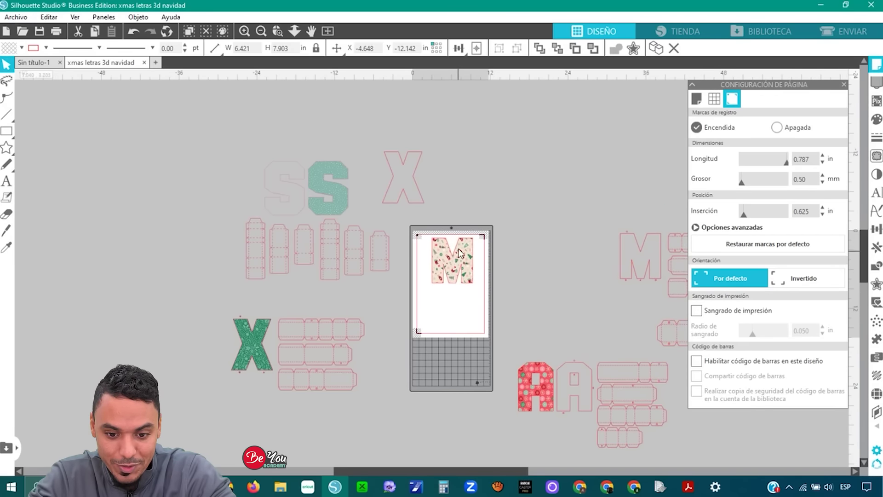
pyautogui.scroll(3, 451, 260)
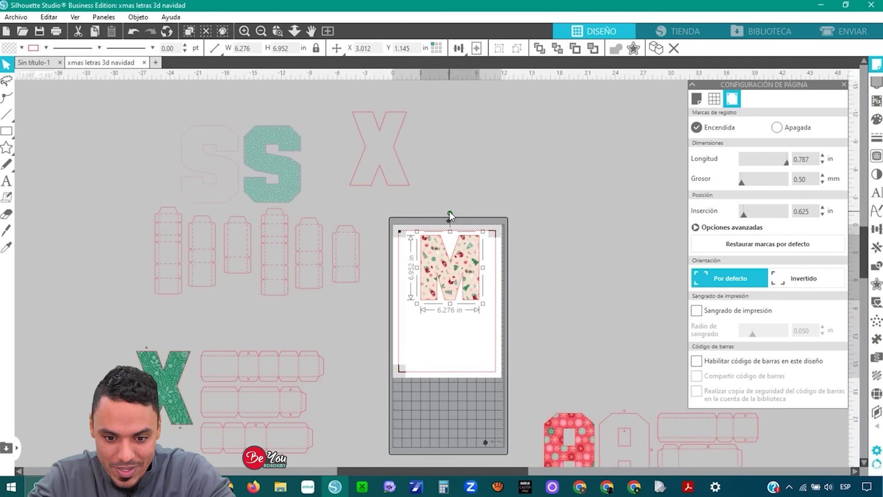
pyautogui.moveTo(450, 213); pyautogui.dragTo(502, 265)
# - Place the patterned S below the M on the page and rotate it 90 degrees clockwise within the cut border
pyautogui.moveTo(273, 175); pyautogui.dragTo(454, 346)
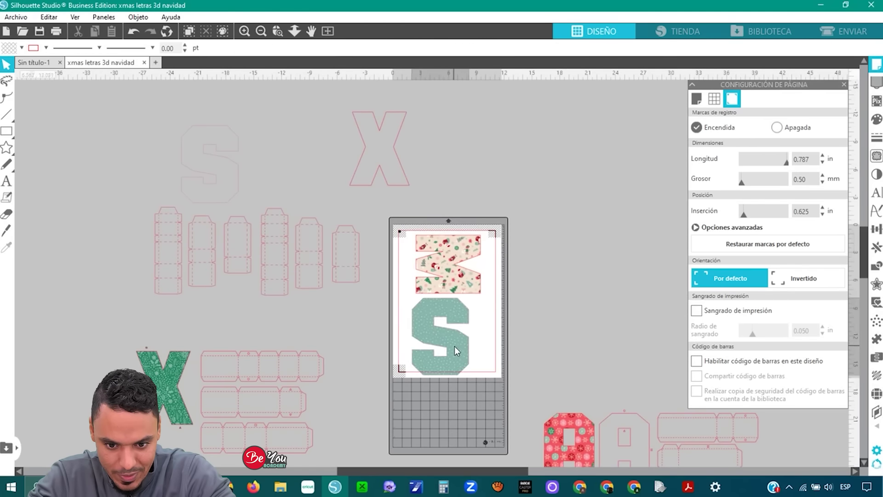
pyautogui.moveTo(457, 287); pyautogui.dragTo(488, 338)
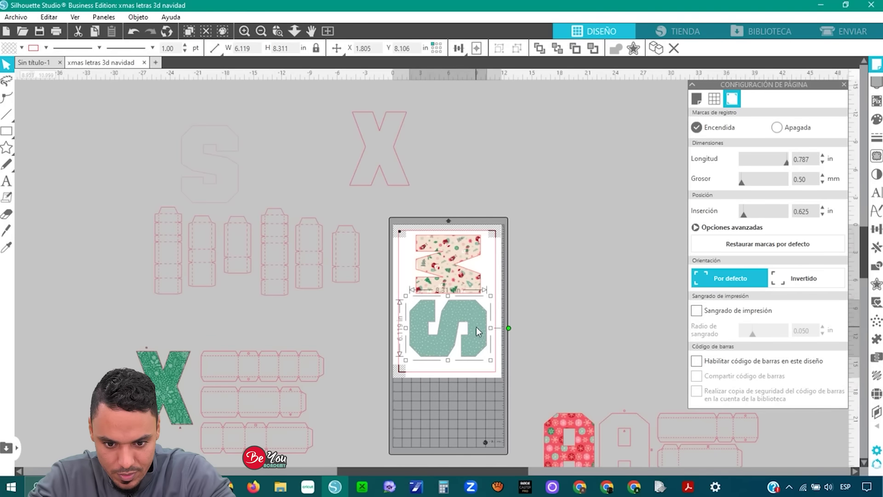
pyautogui.click(540, 261)
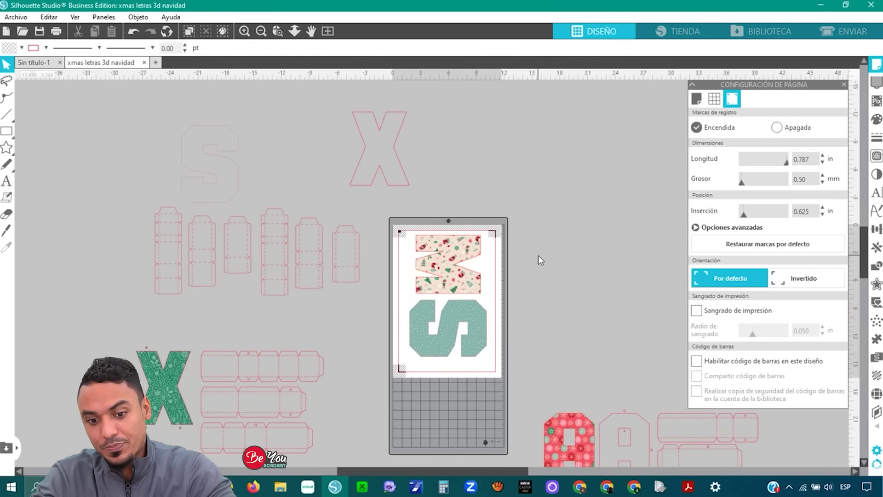
# - Print the page with the patterned M and S
pyautogui.scroll(-1, 539, 261)
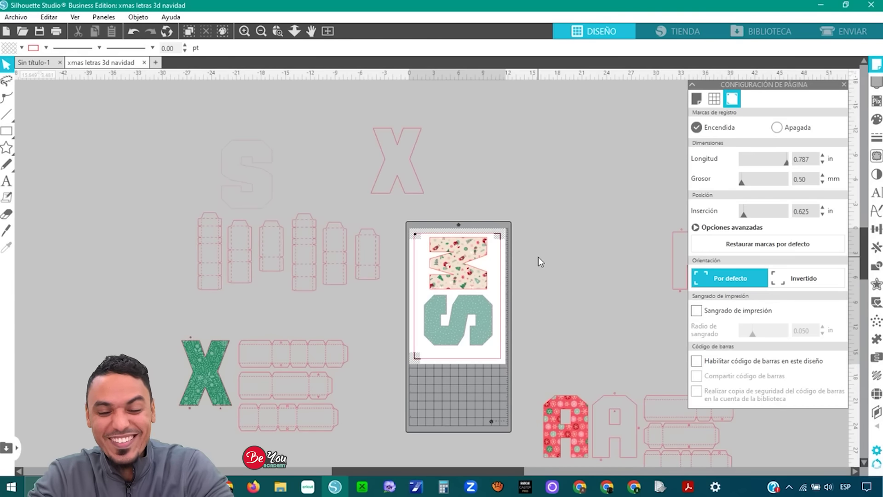
pyautogui.hotkey('ctrl', 'p')
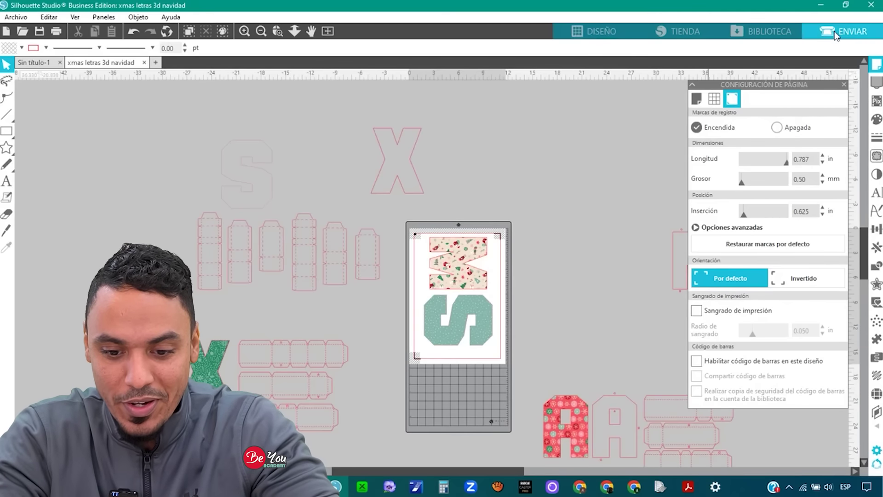
# - Go to the send settings and choose Papel fotográfico as the cutting material for Carro 1
pyautogui.click(836, 36)
pyautogui.click(794, 88)
pyautogui.write('papel foto')
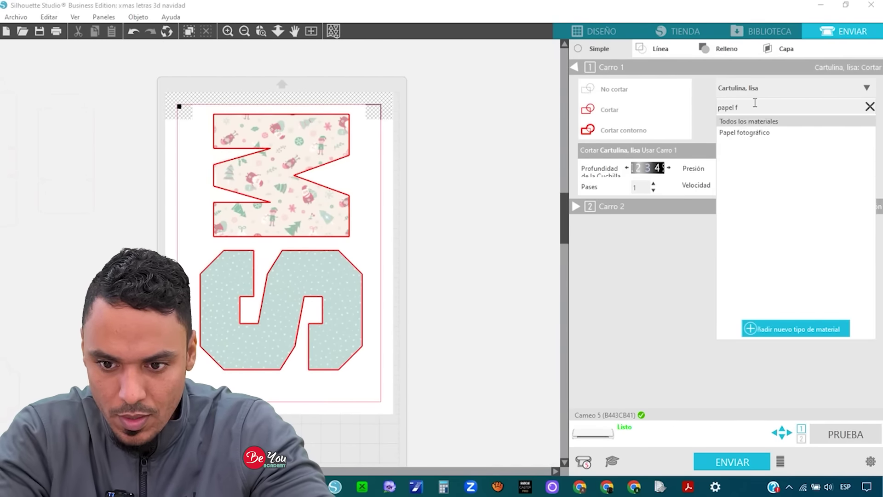
pyautogui.click(752, 133)
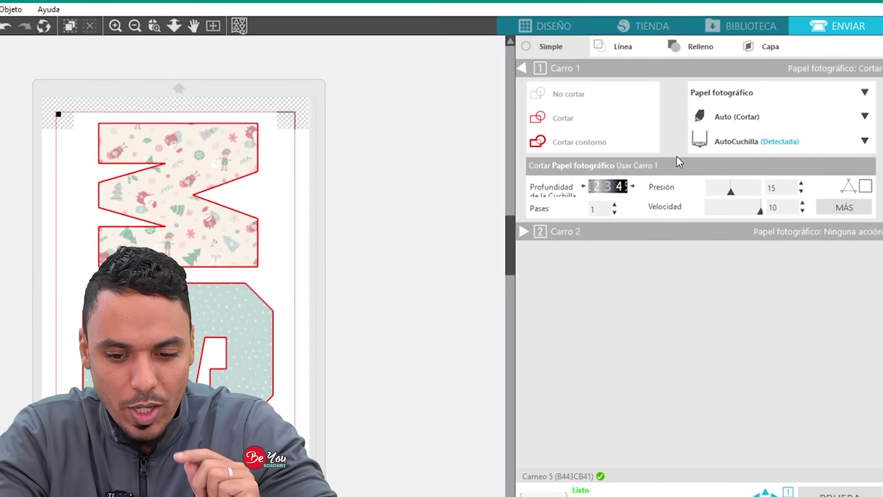
# - Set the blade depth to 4 and the pressure to 20 for the Papel fotográfico cut
pyautogui.click(609, 199)
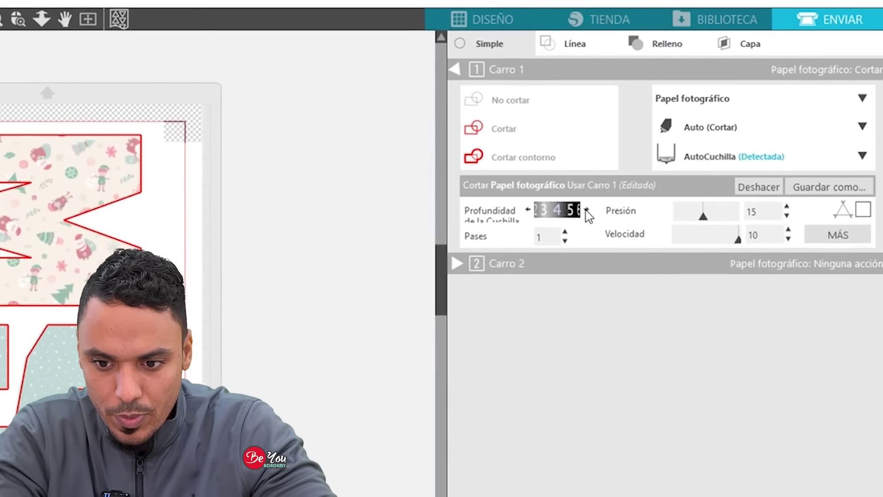
pyautogui.click(780, 218)
pyautogui.click(780, 218)
pyautogui.click(781, 218)
pyautogui.click(780, 218)
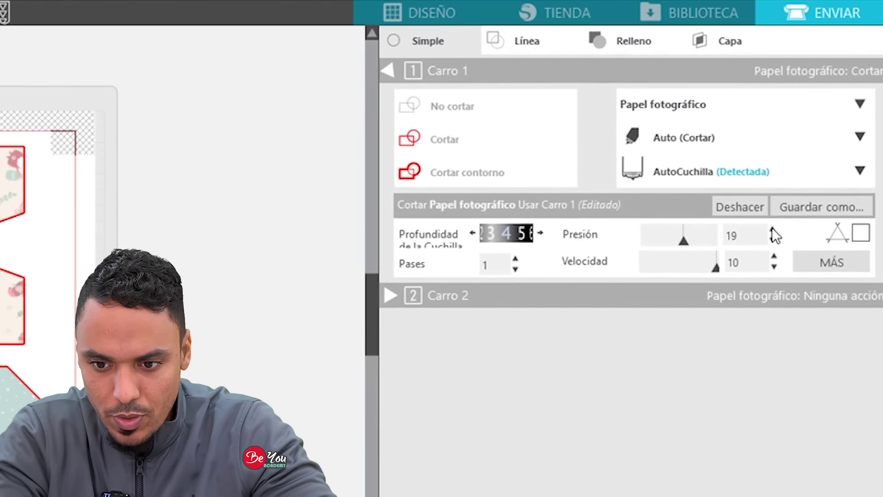
pyautogui.click(780, 218)
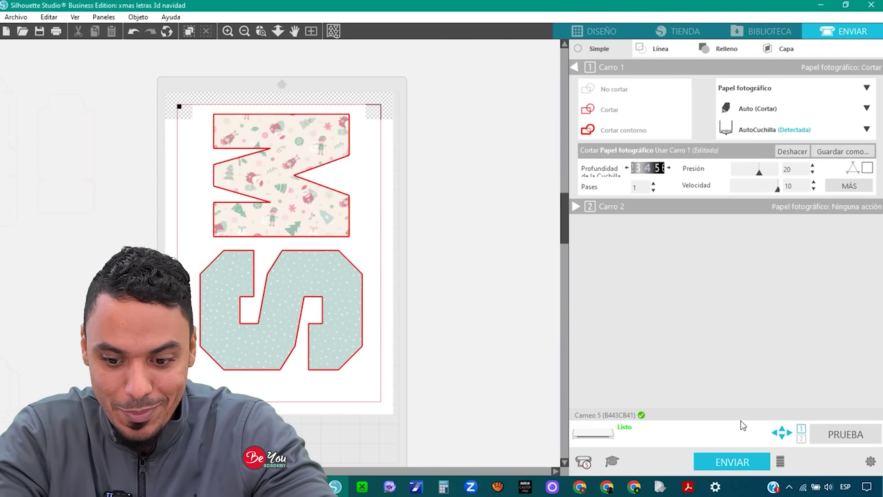
# - Send the cut job for the M and S letters to the Cameo 5
pyautogui.click(741, 461)
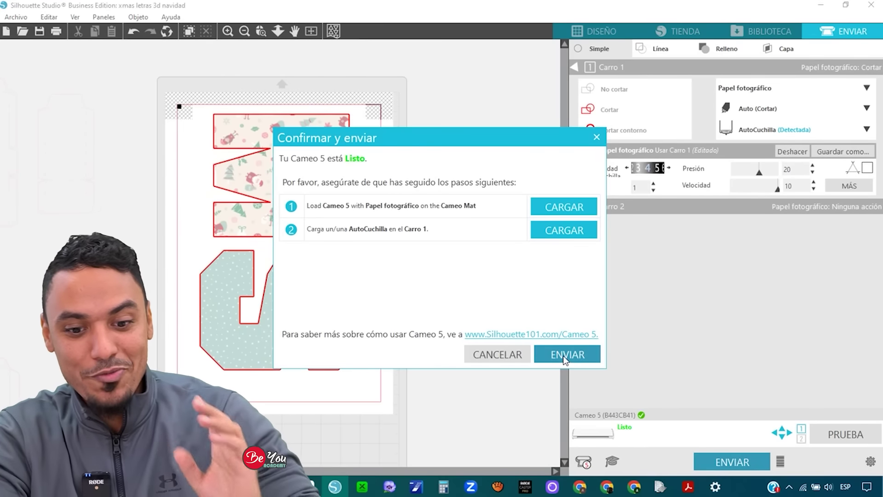